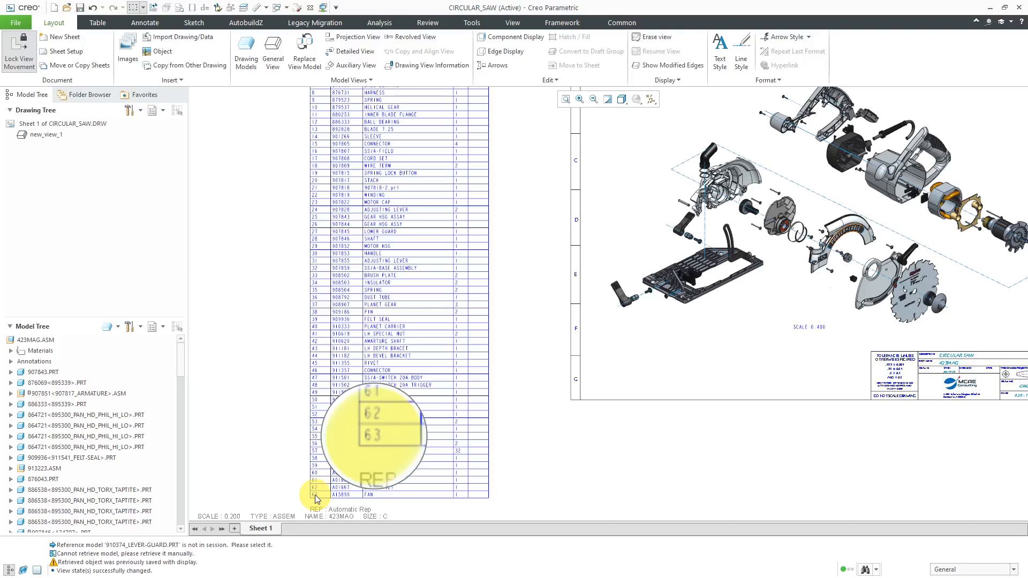
Step: Open the 423MAG assembly from the drawing in its Automatic Rep representation
drag(184, 367, 182, 518)
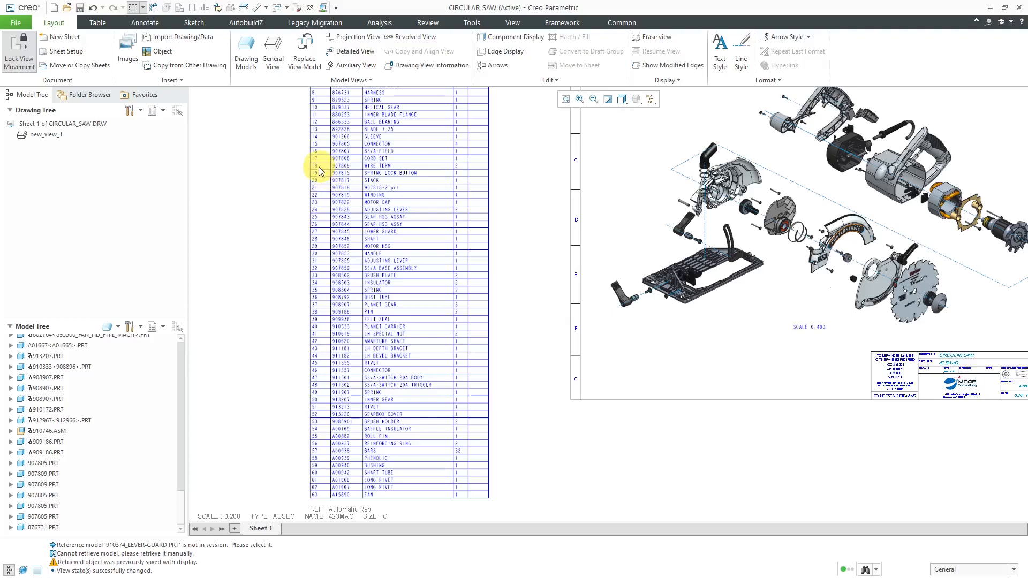
drag(180, 504, 205, 342)
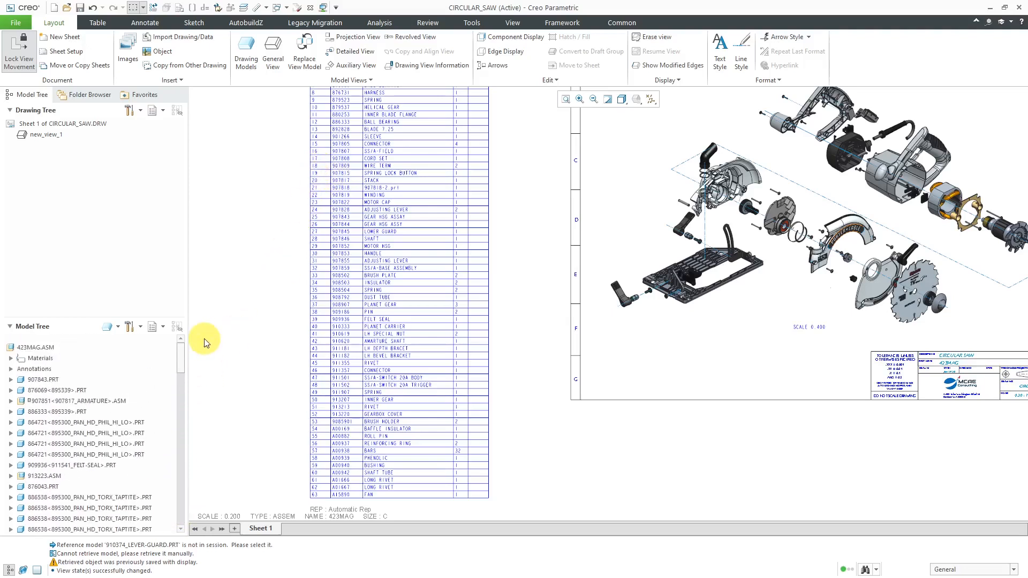
click(46, 339)
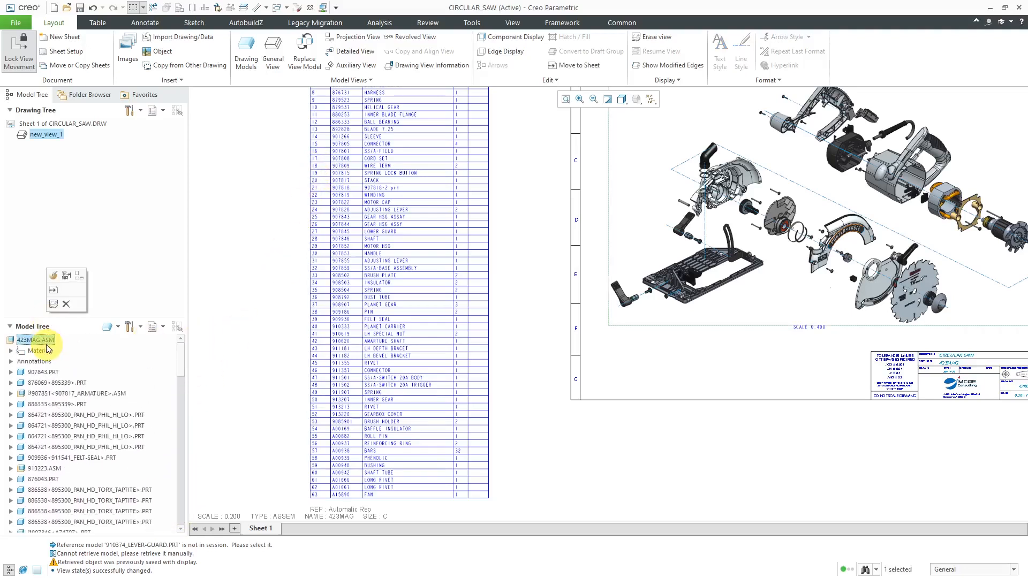
right_click(46, 341)
click(67, 345)
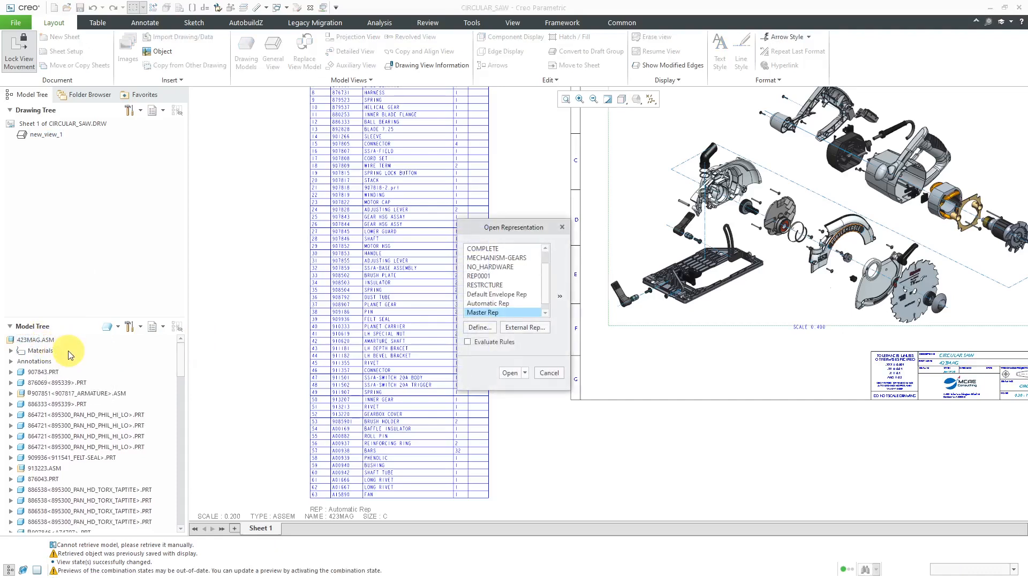
click(502, 303)
click(513, 373)
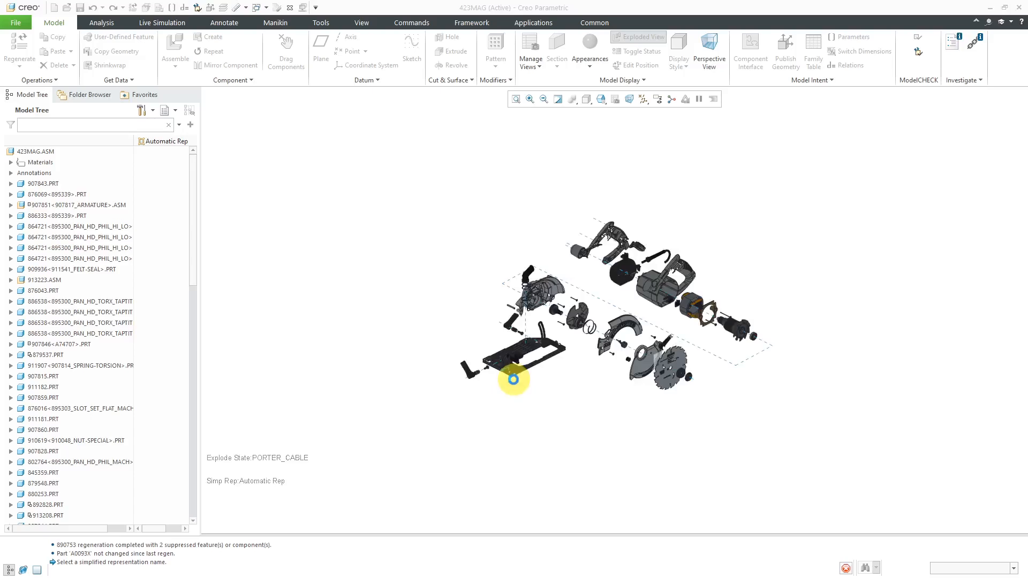
Step: Suppress the last seven assembly components, 907805.PRT through 876731.PRT, accepting the unexplode, and return to the CIRCULAR_SAW drawing to check the parts list
drag(193, 258, 208, 493)
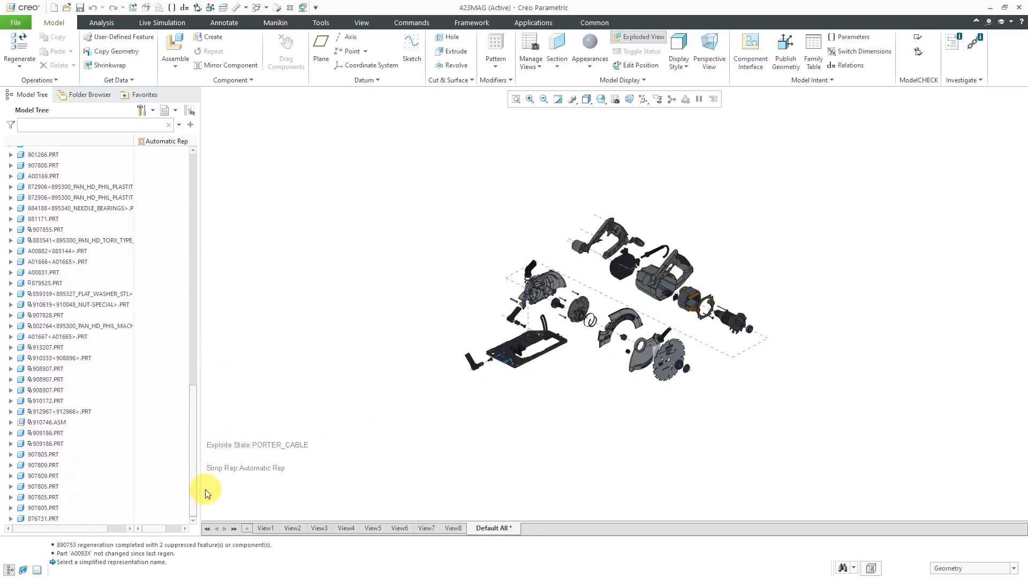
click(54, 520)
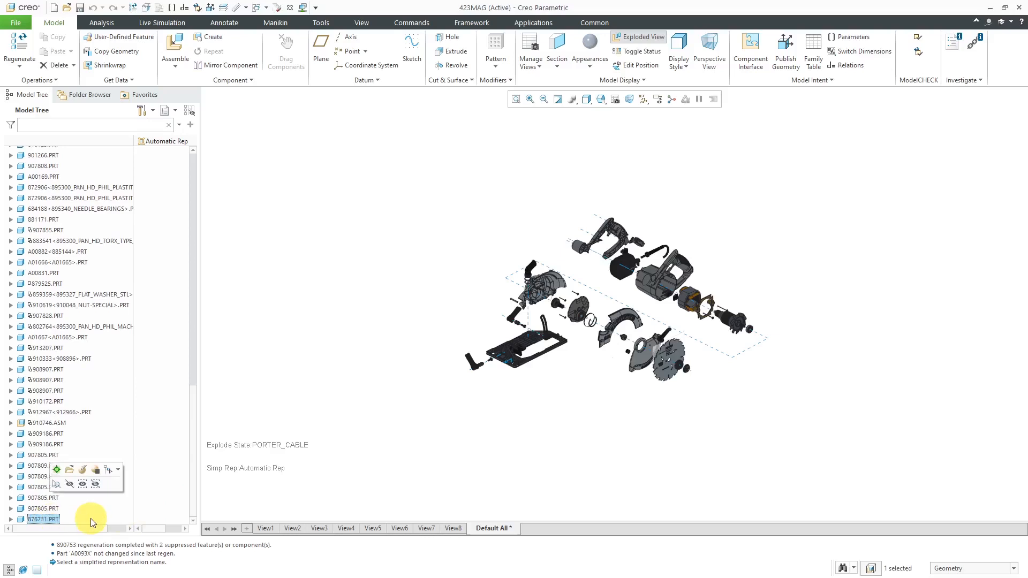
shift+click(41, 457)
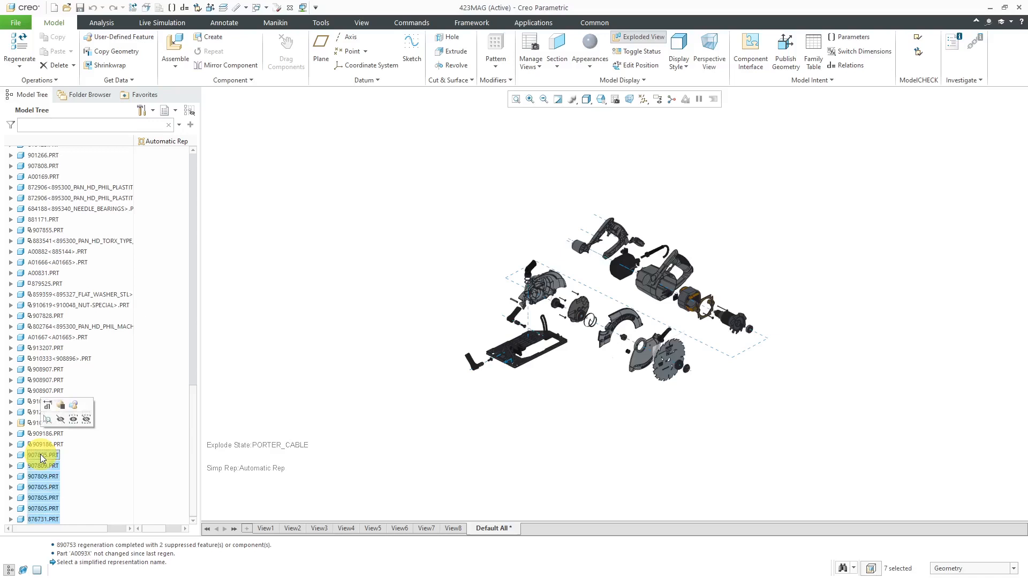
click(63, 413)
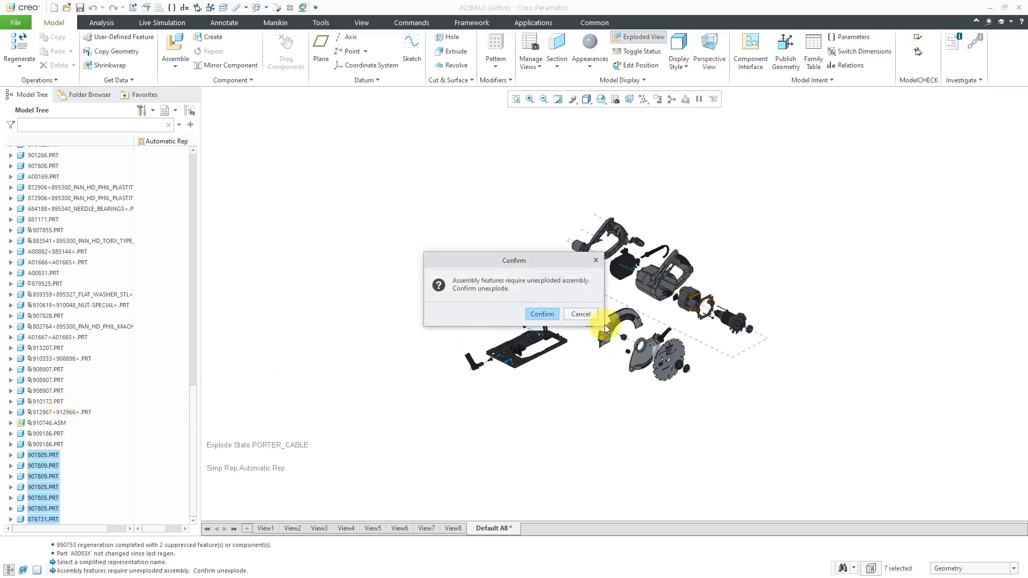
click(542, 314)
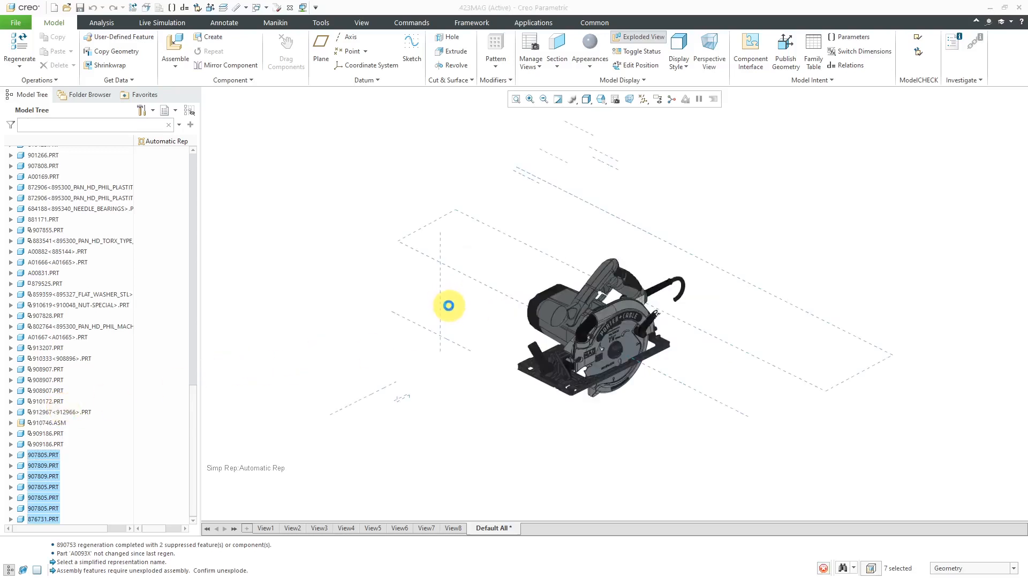
click(486, 309)
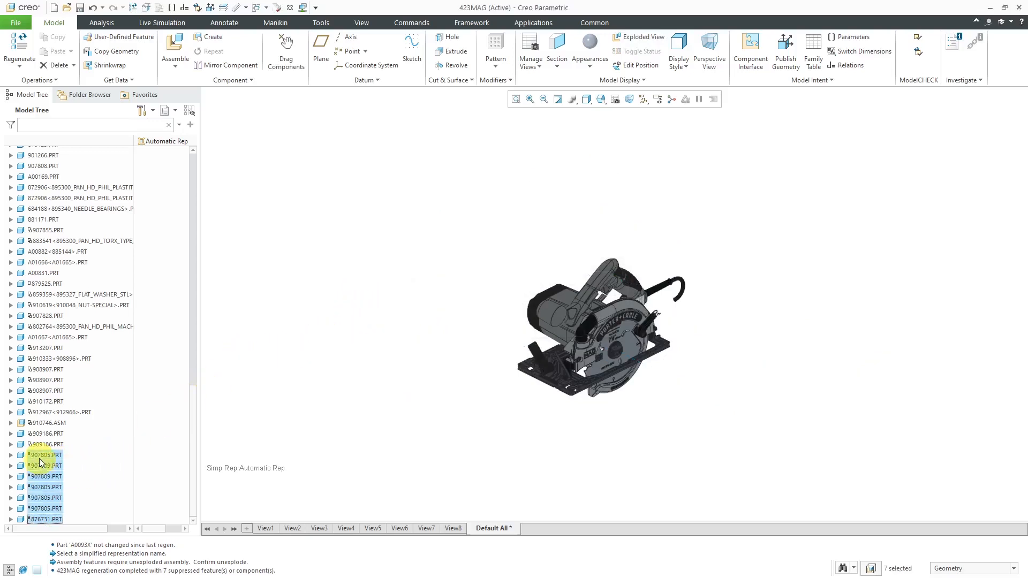
click(275, 415)
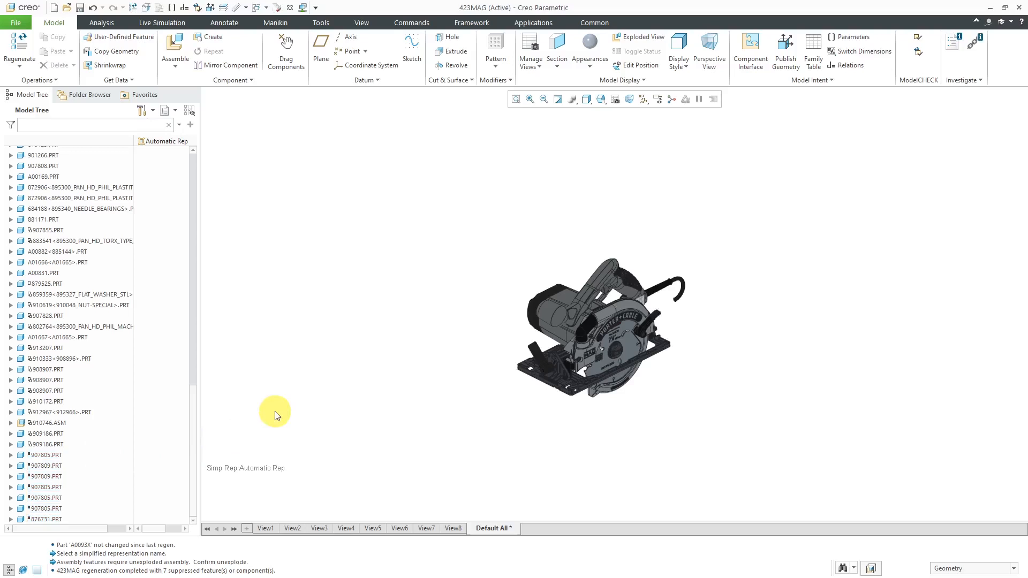
click(264, 8)
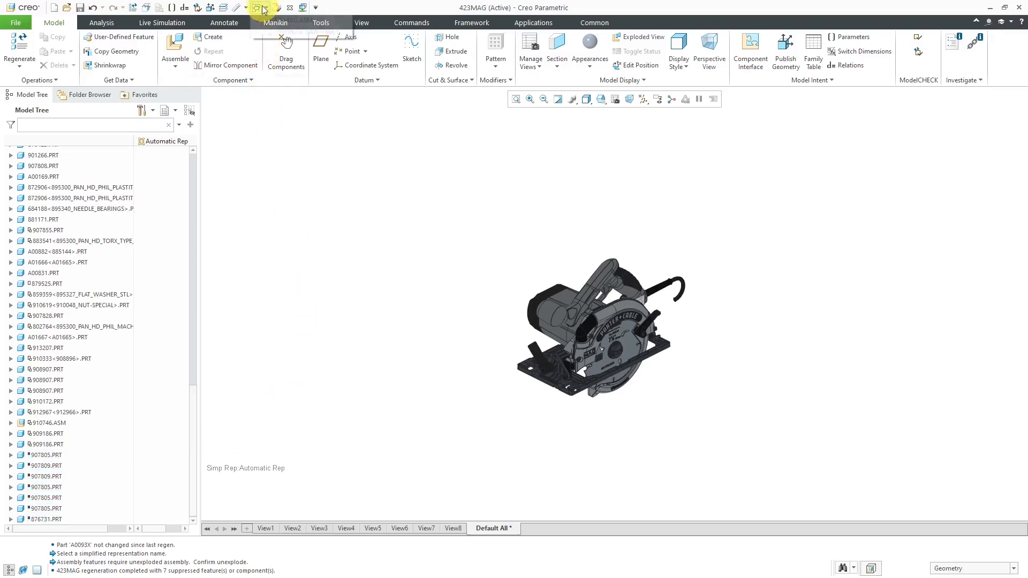
click(284, 31)
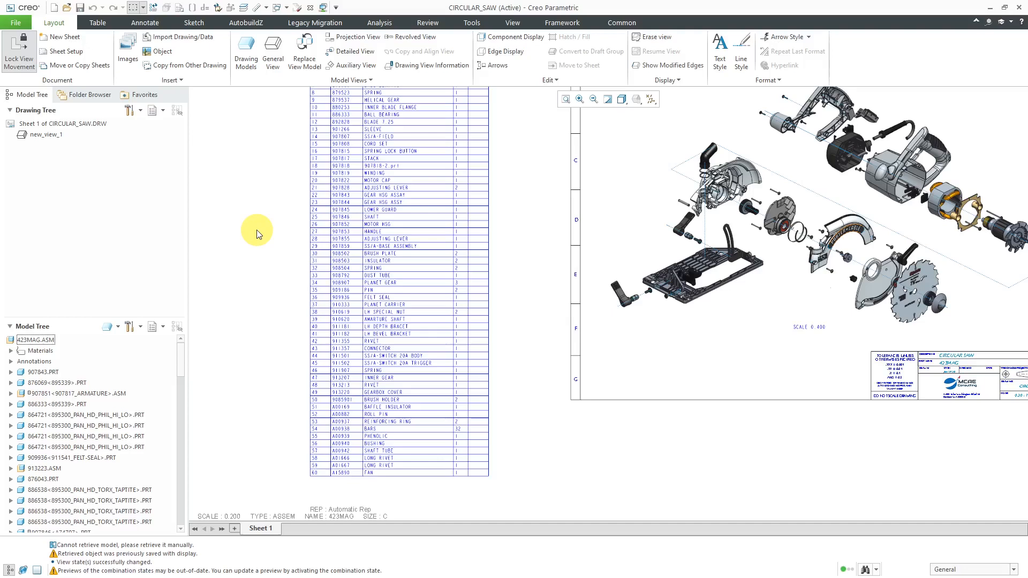
Step: Switch to the 423MAG assembly and resume the suppressed components 907805.PRT through 876731.PRT
click(287, 9)
click(301, 20)
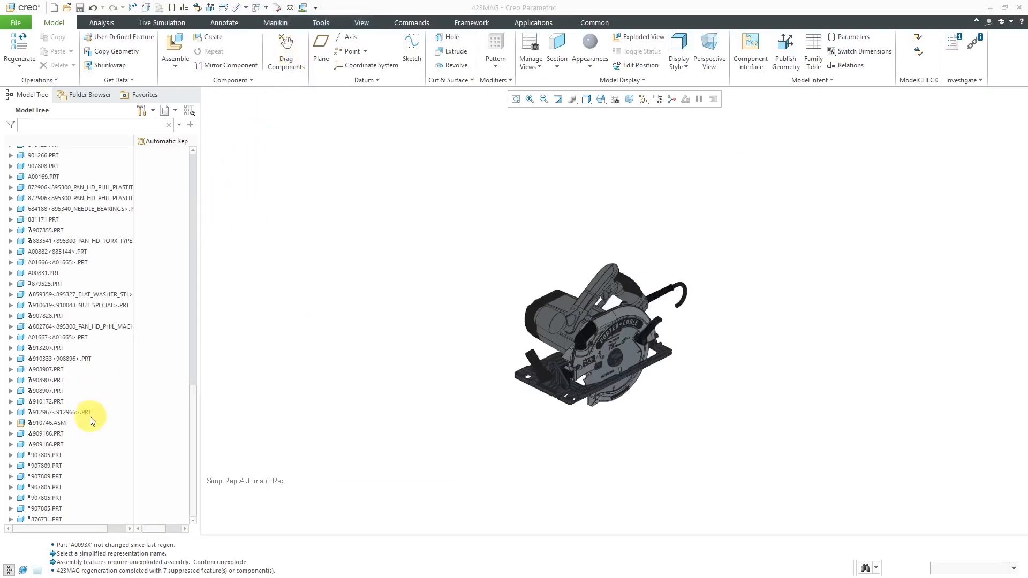
click(35, 519)
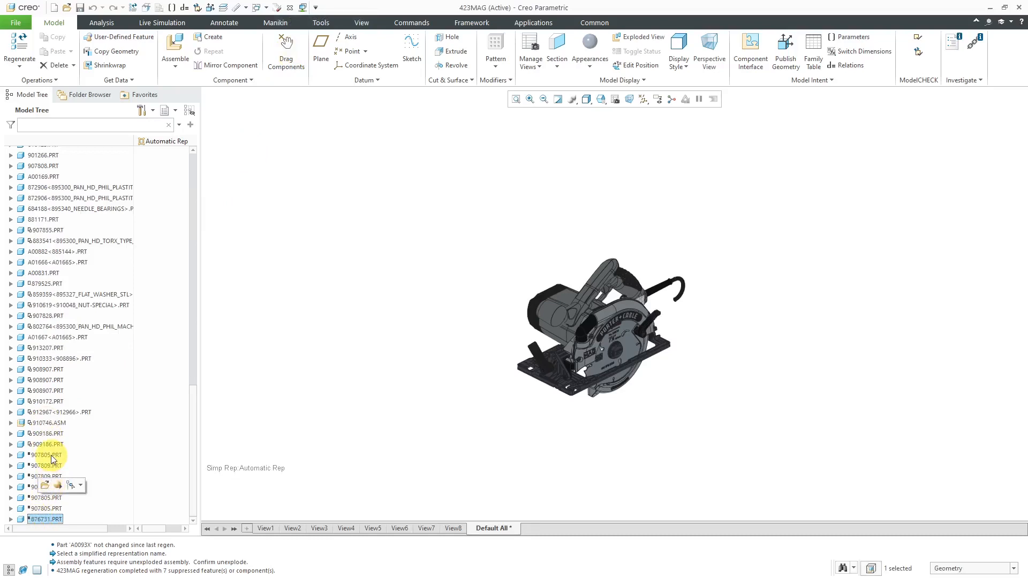
shift+click(50, 456)
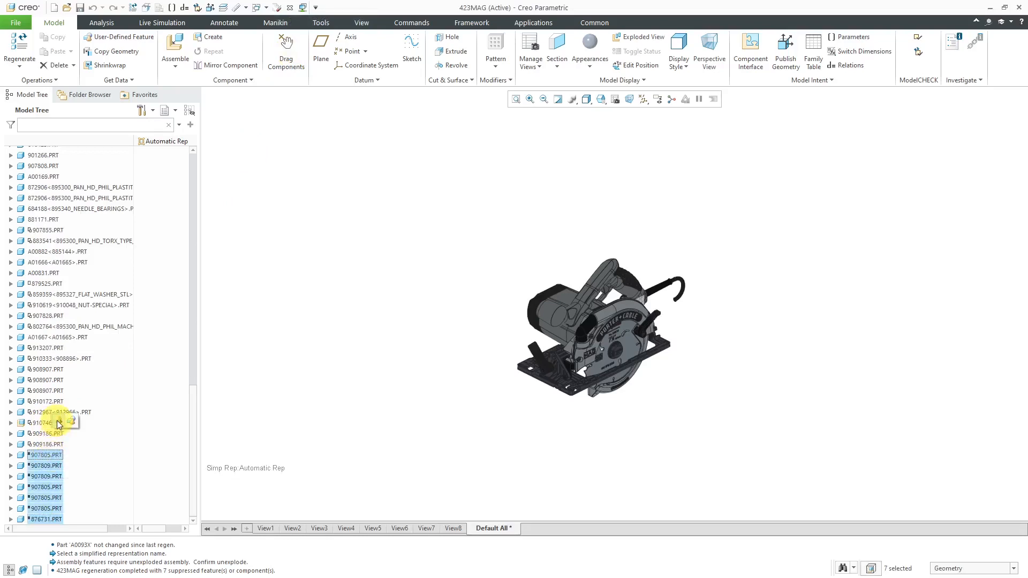
click(58, 422)
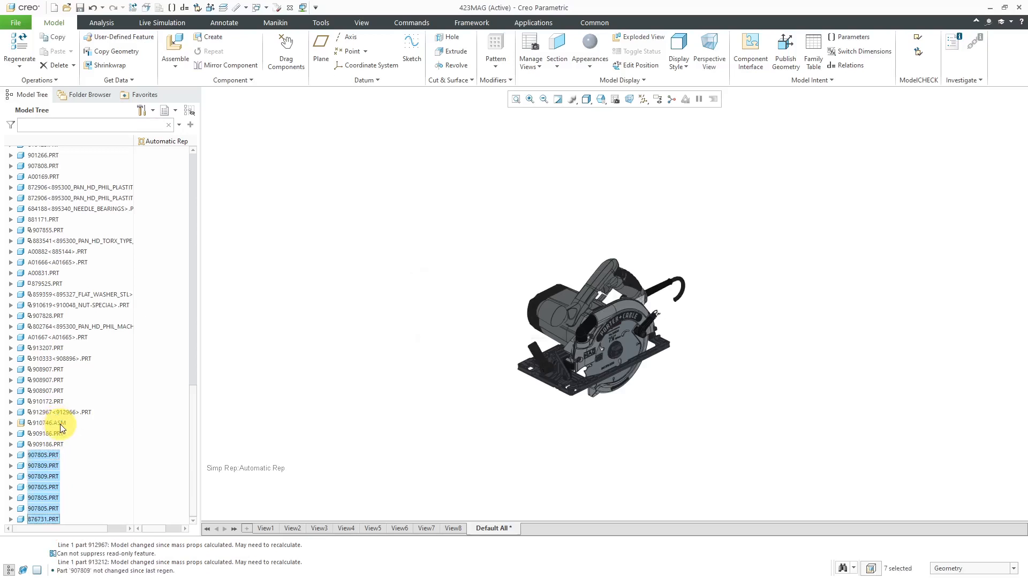
click(299, 334)
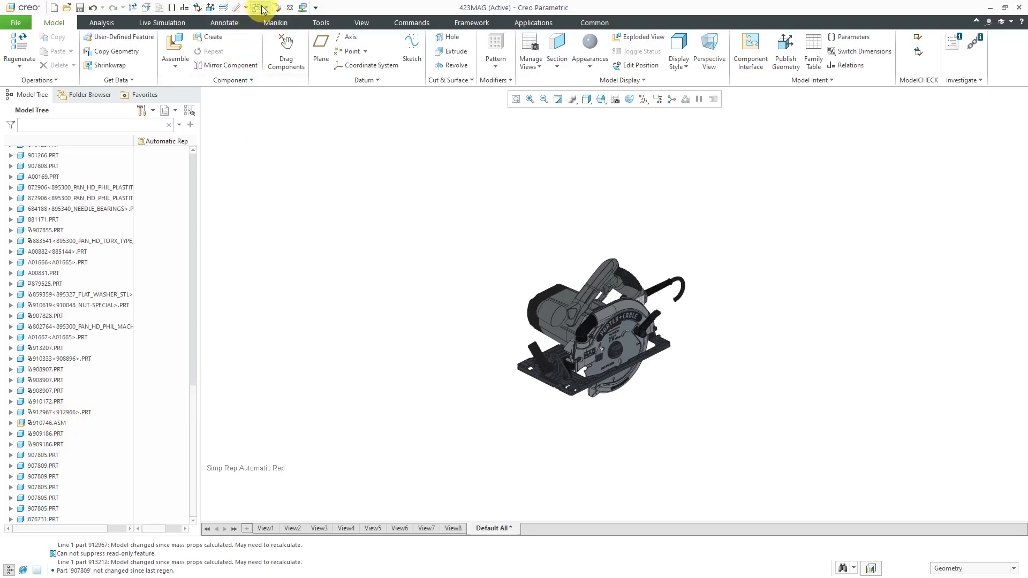
Step: Return to the CIRCULAR_SAW drawing and fix the indices of the parts list's entire repeat region
click(266, 8)
click(277, 31)
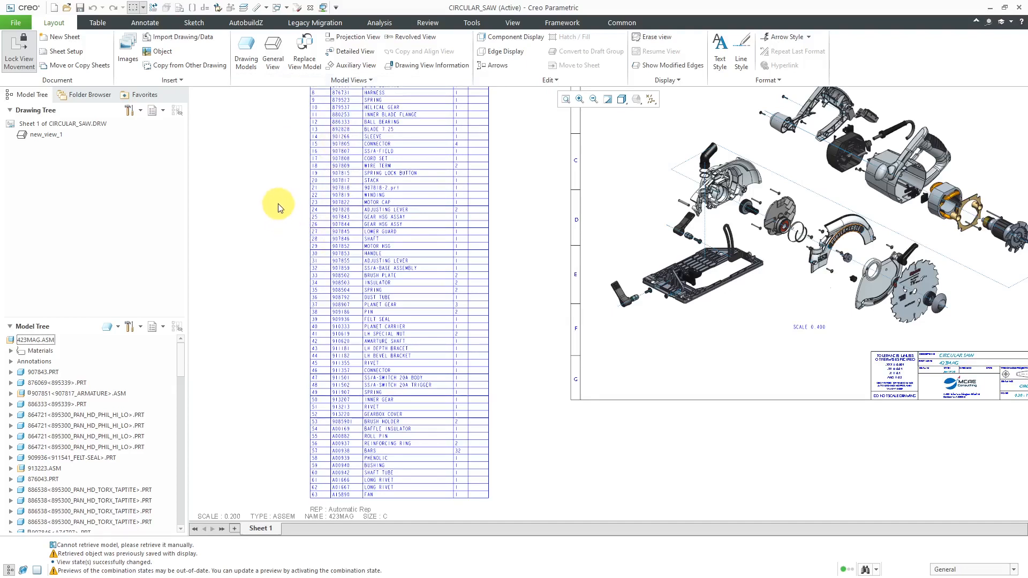
click(103, 24)
click(276, 56)
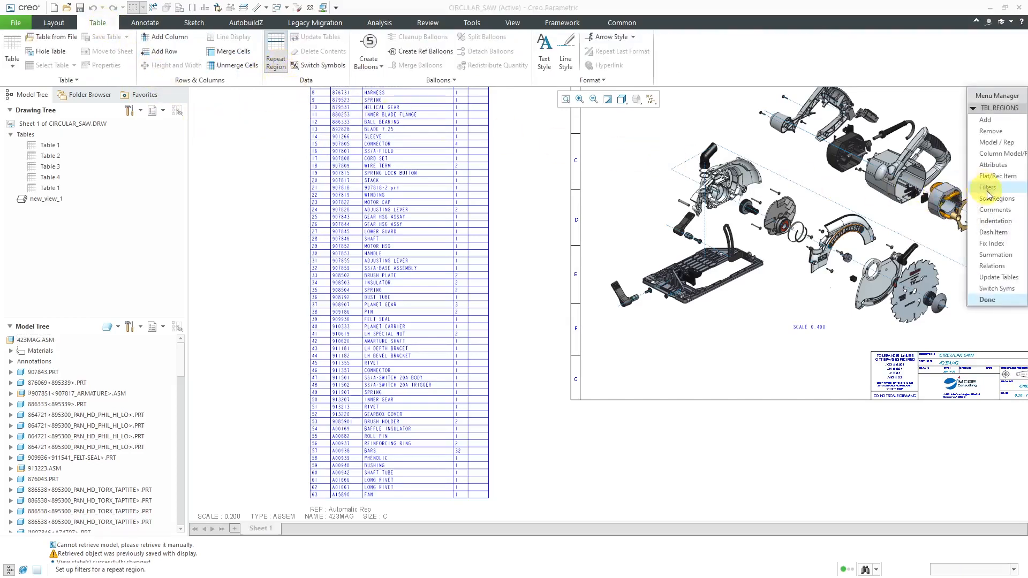
click(1003, 247)
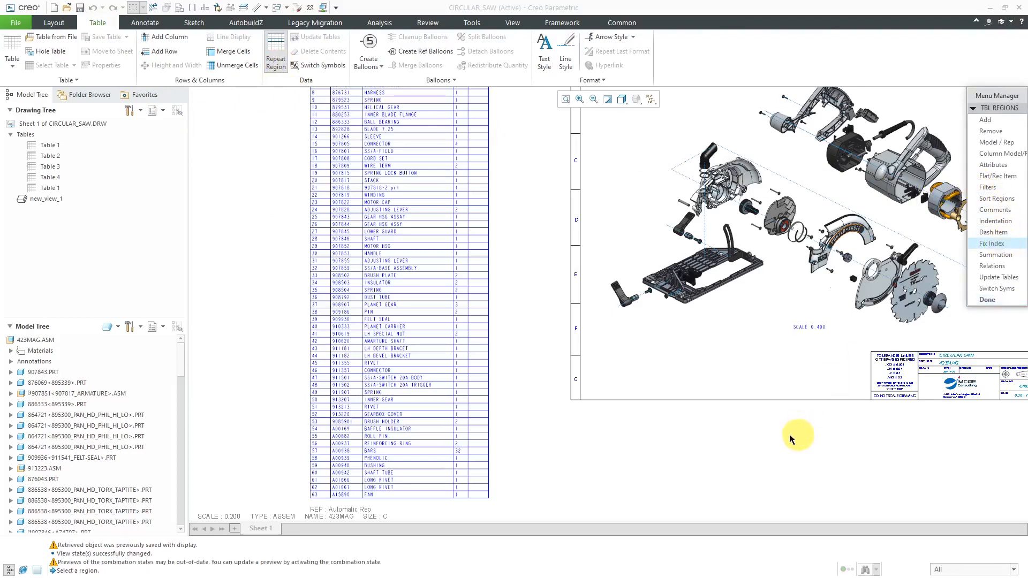
click(377, 399)
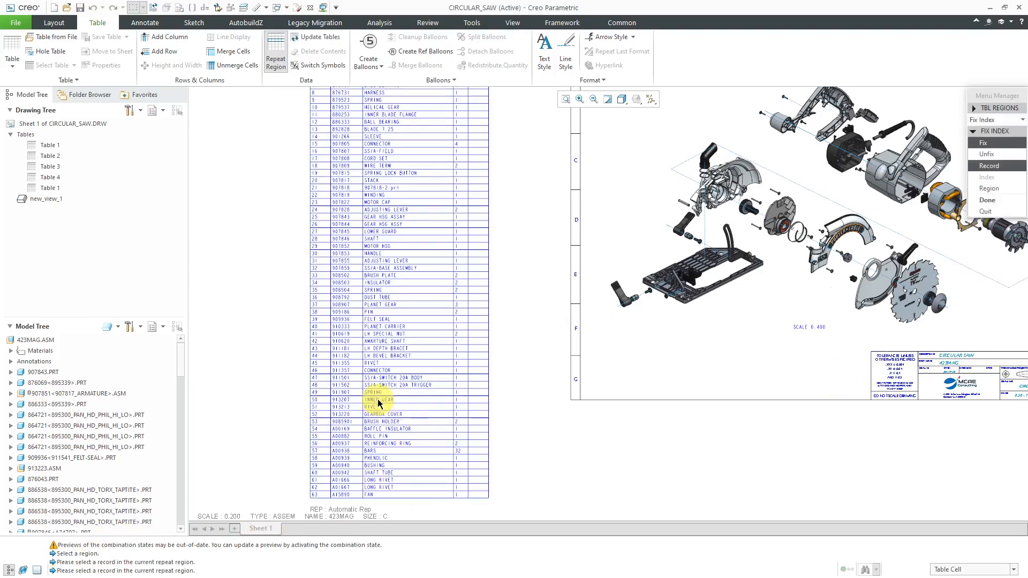
click(1000, 144)
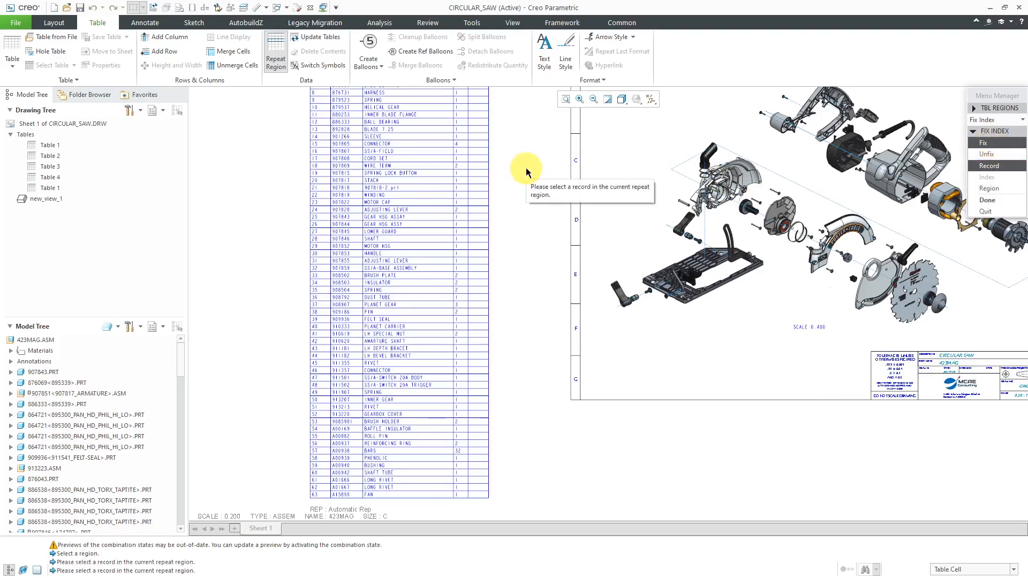
click(990, 168)
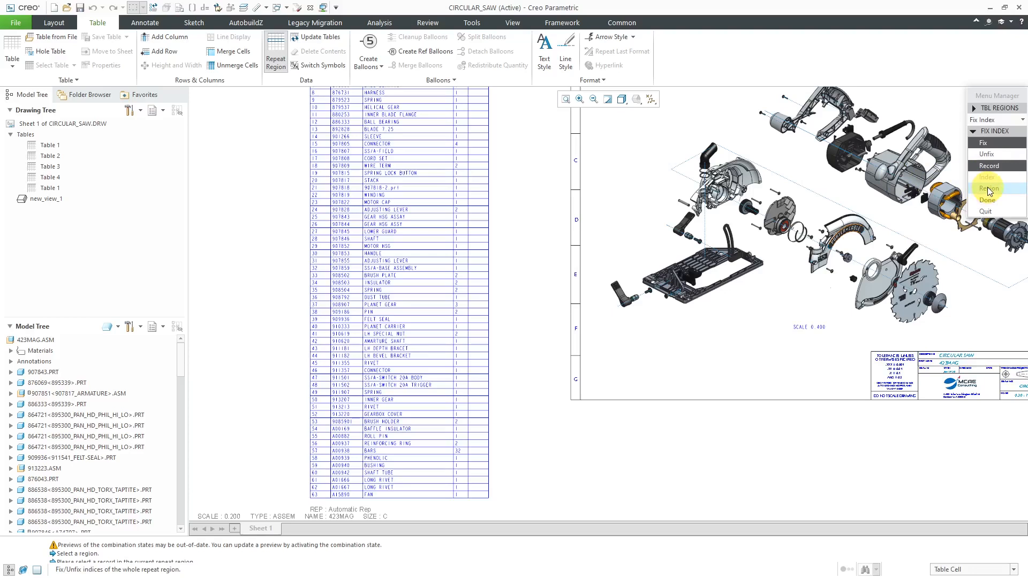
click(988, 187)
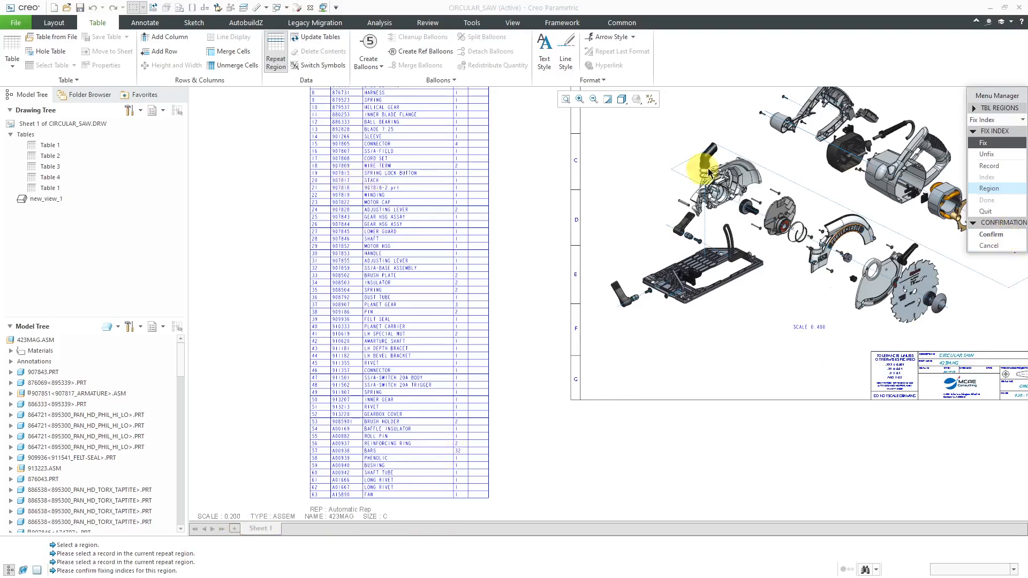
click(991, 235)
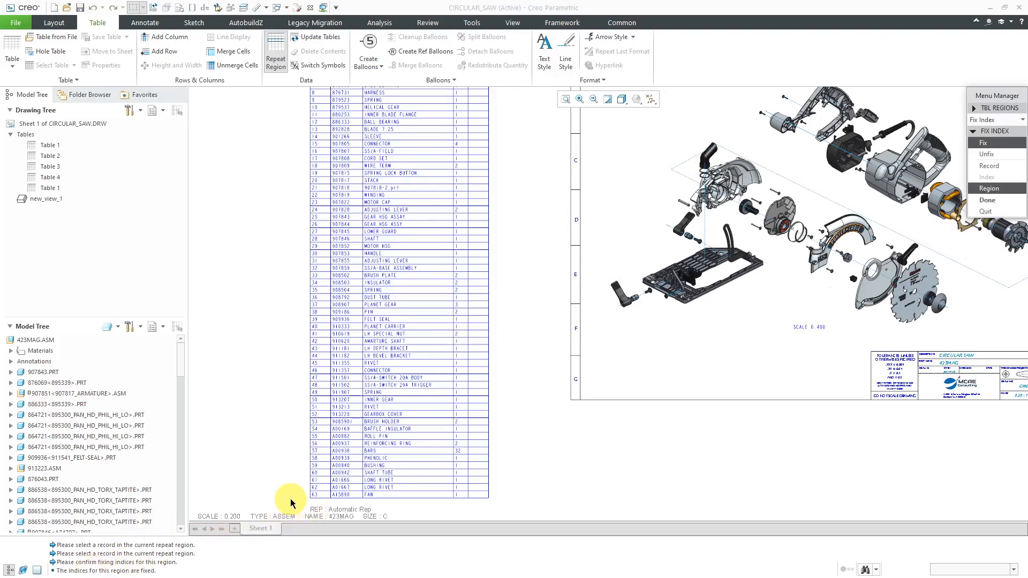
click(987, 200)
Step: Switch to the 423MAG assembly and suppress its last seven components, 907805.PRT through 876731.PRT
click(277, 8)
click(311, 20)
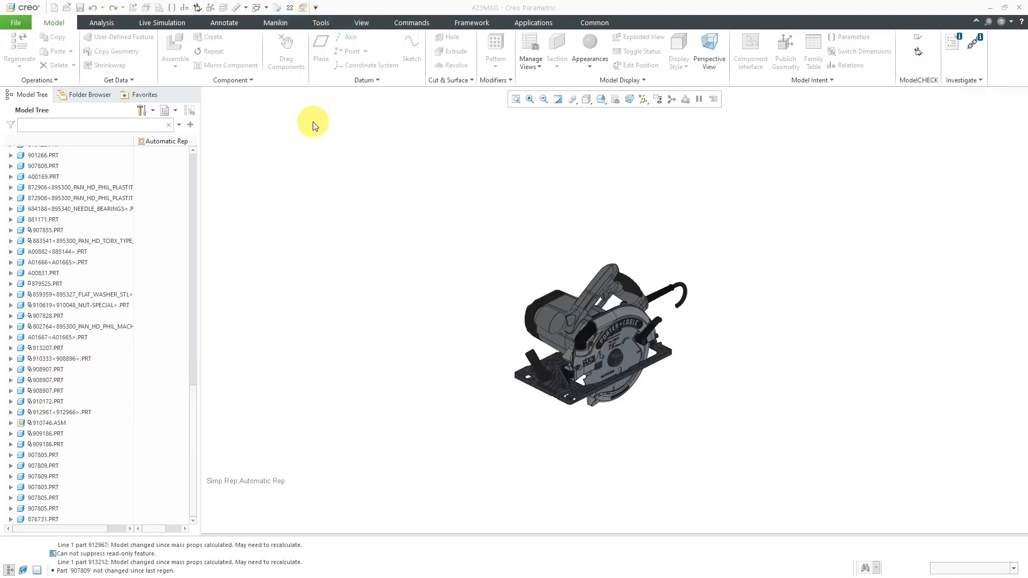
scroll(70, 463, down, 1)
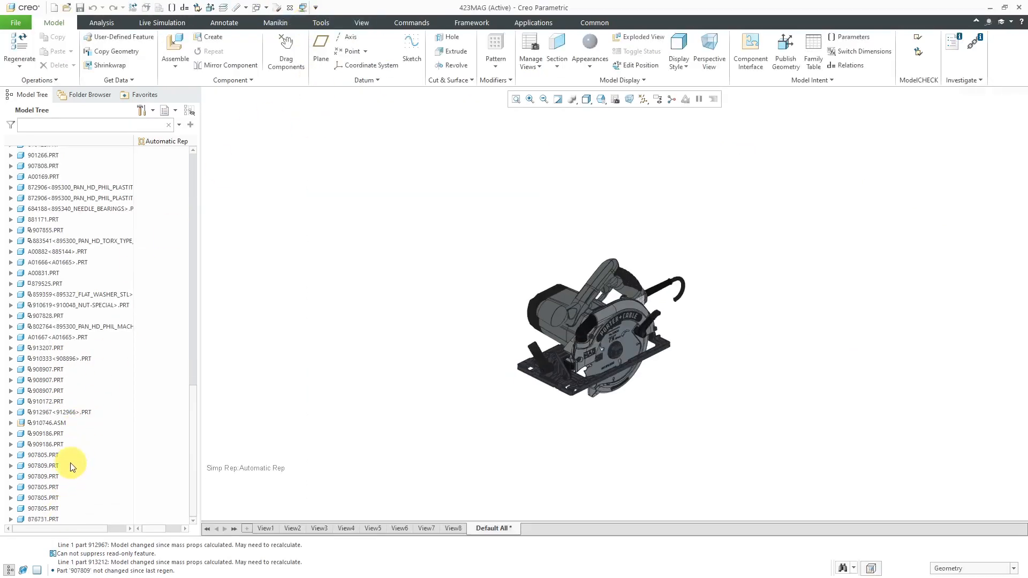
click(52, 521)
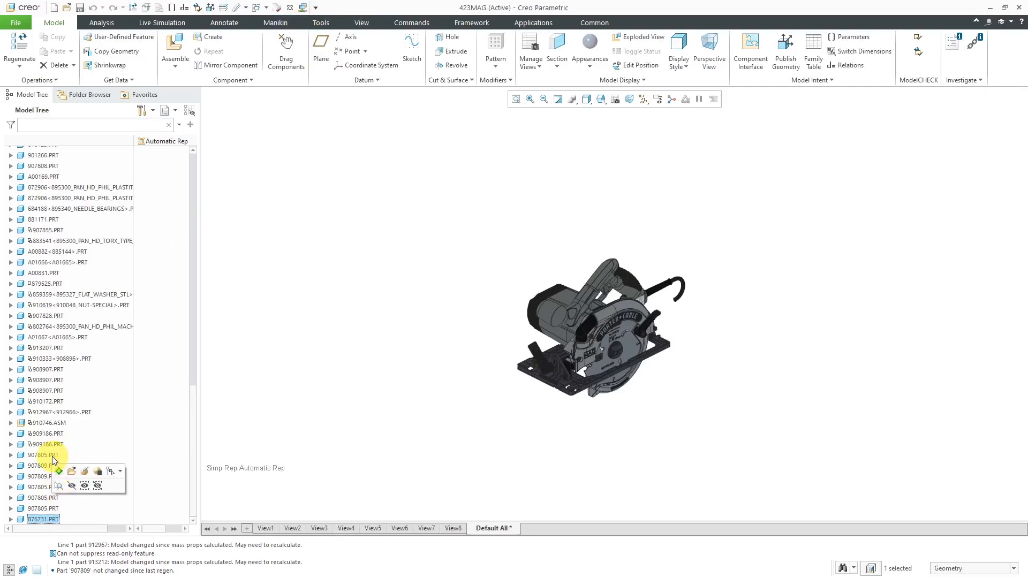
shift+click(53, 456)
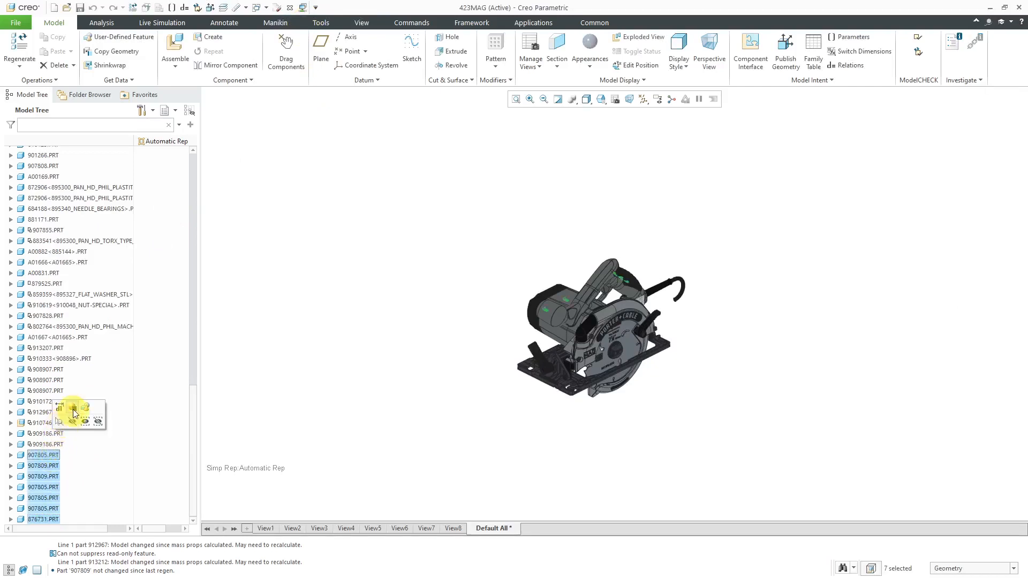
click(73, 418)
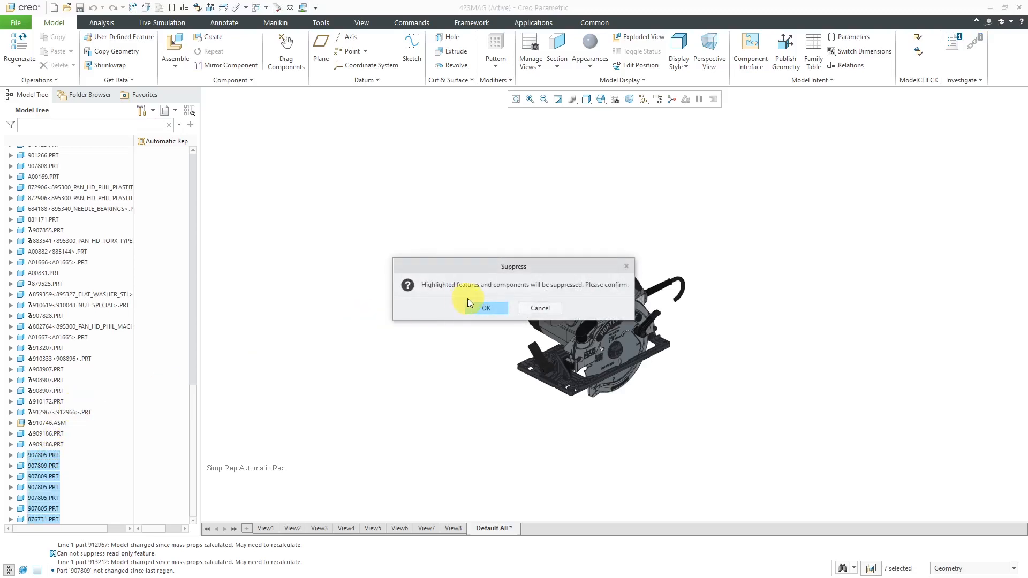
click(477, 305)
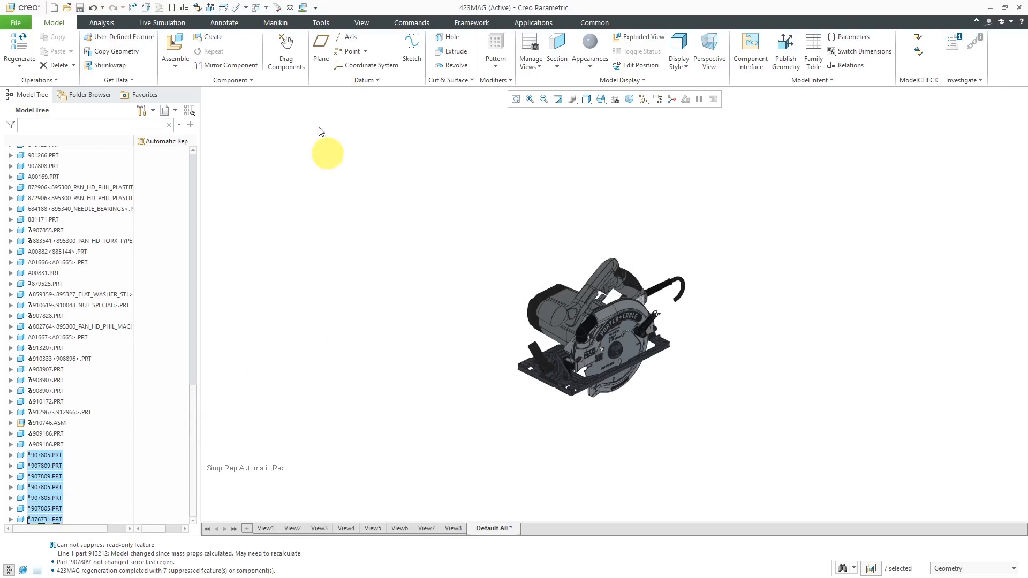
Step: Return to the CIRCULAR_SAW drawing and examine the index numbers in the parts list from its first rows down
click(276, 8)
click(277, 28)
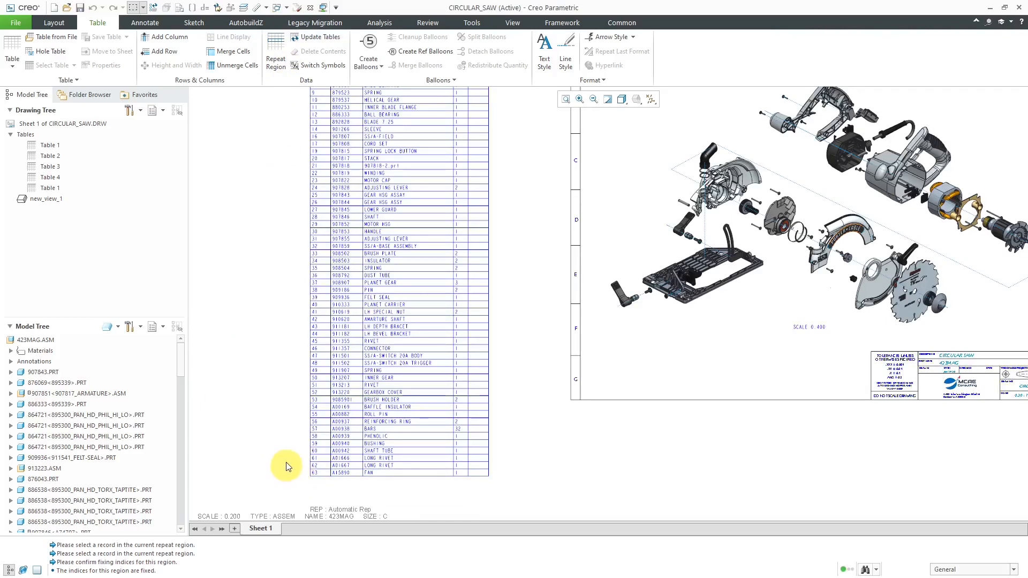
mouse_move(281, 197)
middle_down()
mouse_move(305, 258)
mouse_move(336, 191)
mouse_move(347, 115)
mouse_move(368, 127)
mouse_move(373, 179)
middle_up()
scroll(373, 180, down, 2)
scroll(370, 175, down, 1)
scroll(371, 176, up, 2)
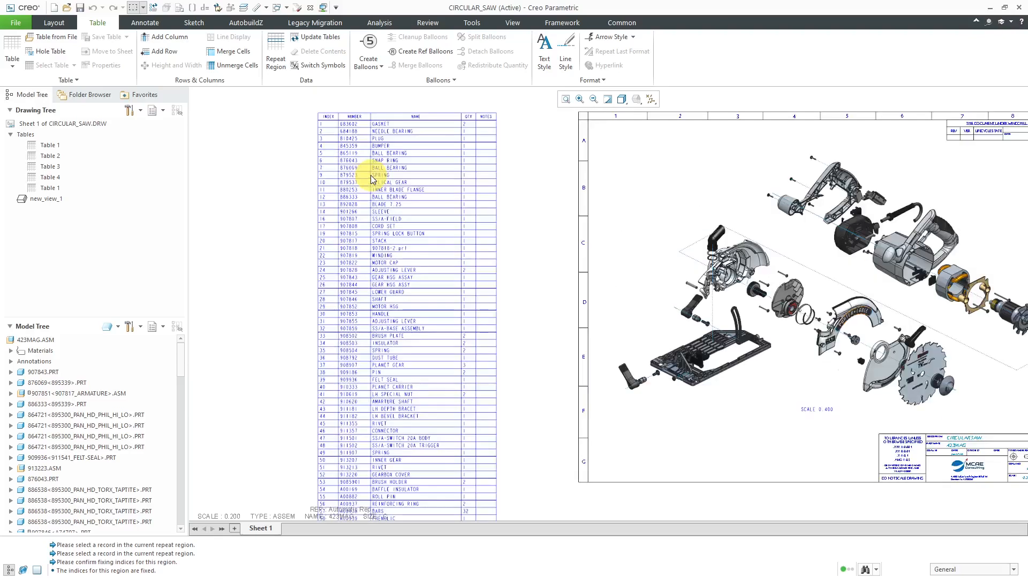
Step: Examine the parts list's index numbers through to its last row
scroll(371, 175, up, 1)
scroll(371, 175, up, 1)
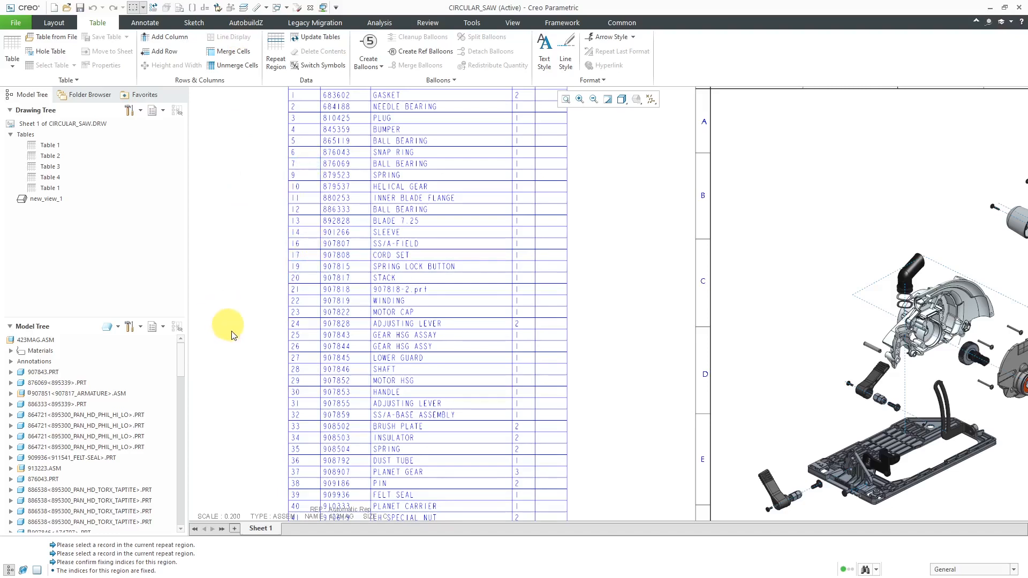
mouse_move(255, 384)
middle_down()
mouse_move(310, 246)
mouse_move(320, 174)
mouse_move(345, 352)
mouse_move(368, 386)
mouse_move(344, 241)
mouse_move(264, 394)
middle_up()
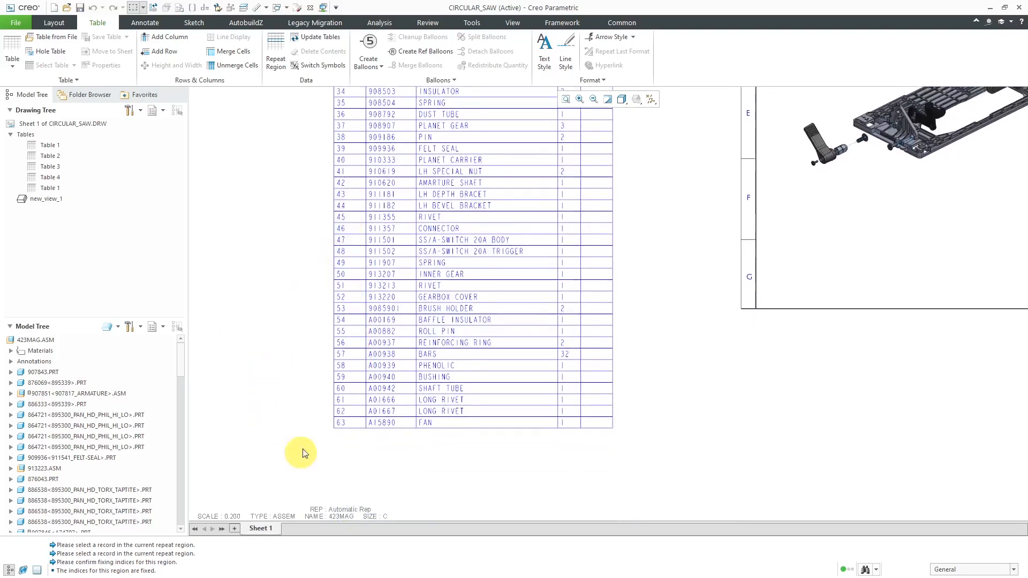
Step: Switch to the 423MAG assembly and assemble 4957213.prt from the Drawing folder, placing it unconstrained beside the saw
click(287, 8)
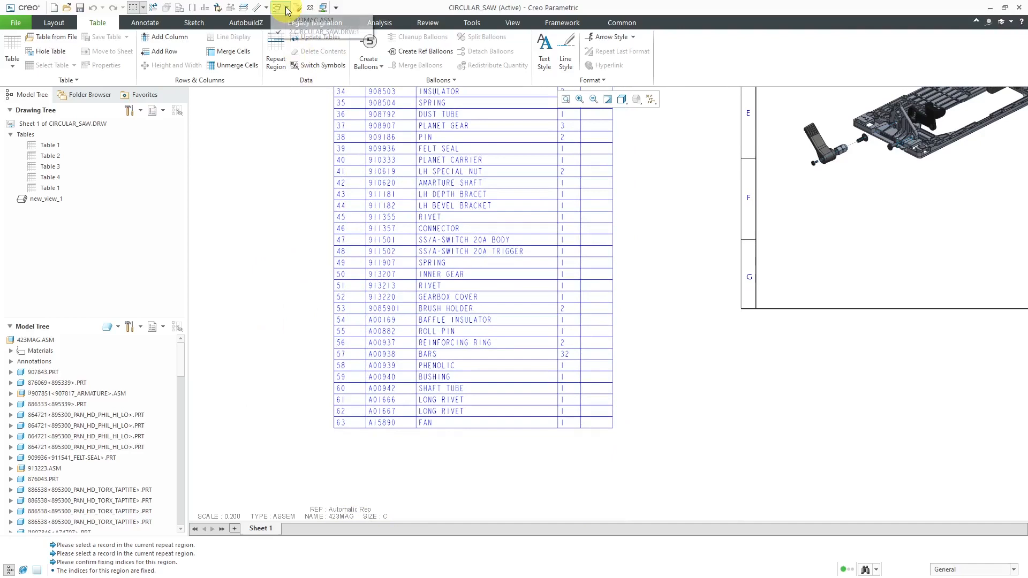
click(308, 22)
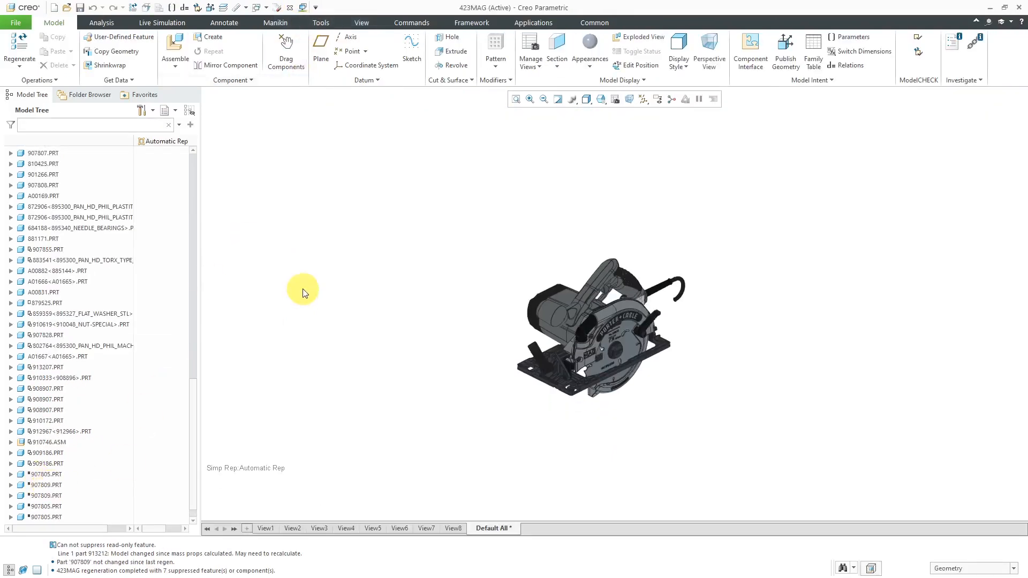
click(172, 46)
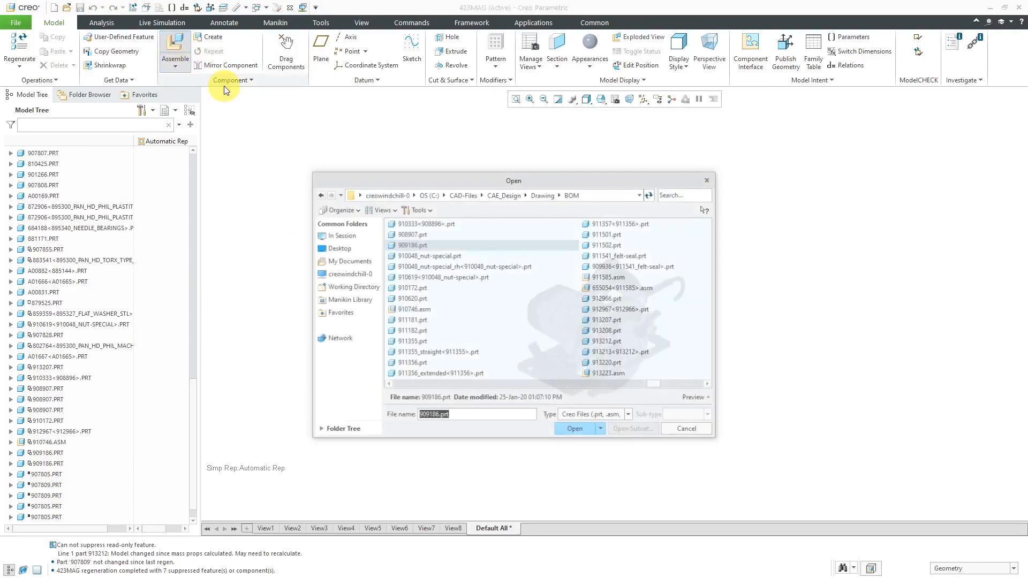
click(542, 195)
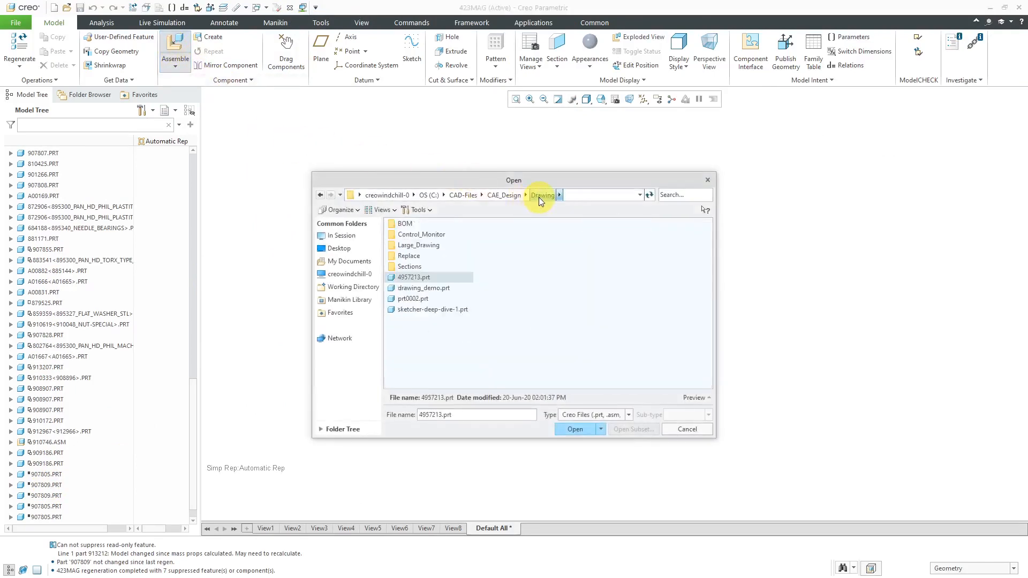
click(422, 278)
double_click(420, 278)
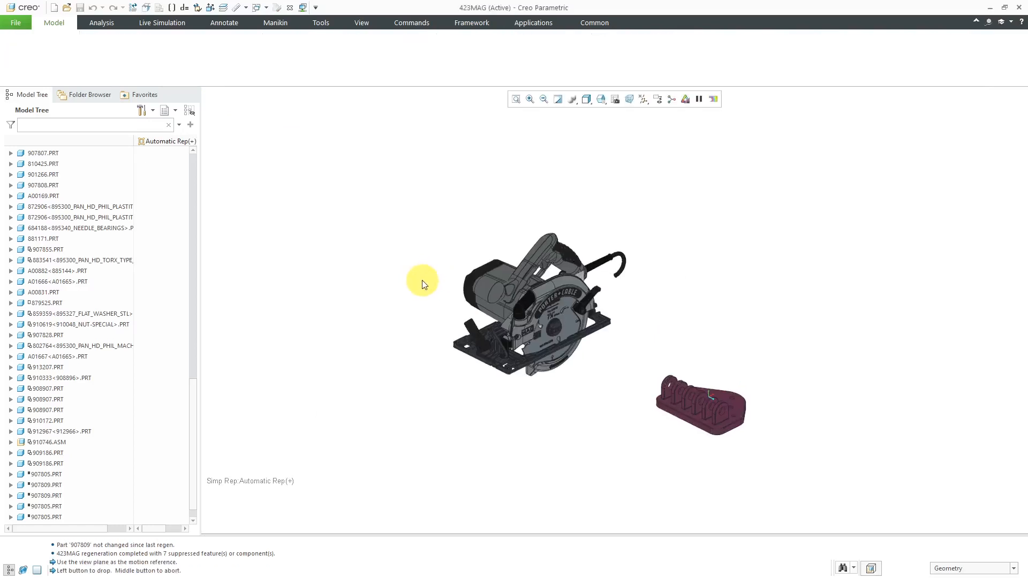
click(404, 253)
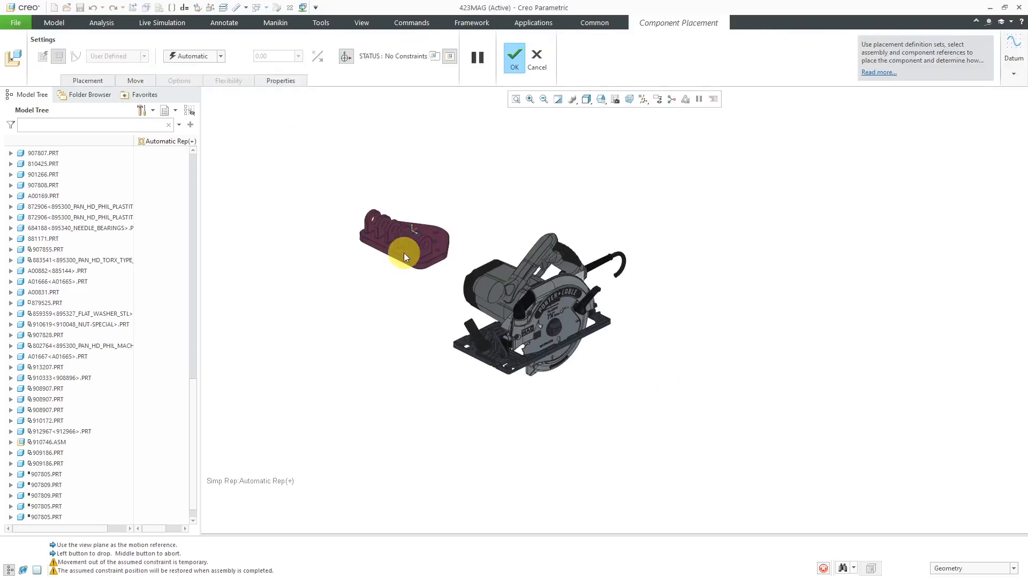
click(515, 64)
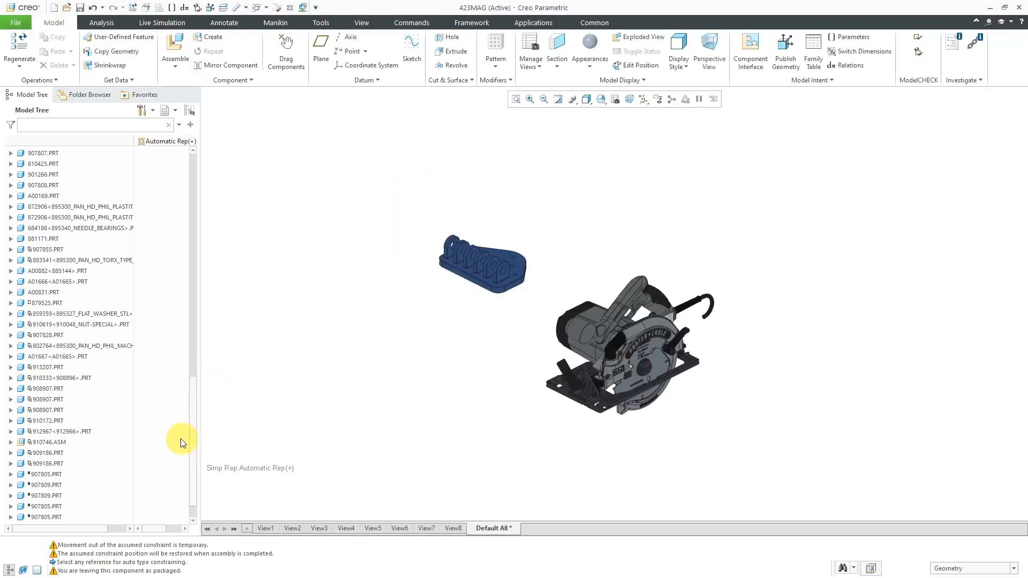
scroll(180, 439, down, 3)
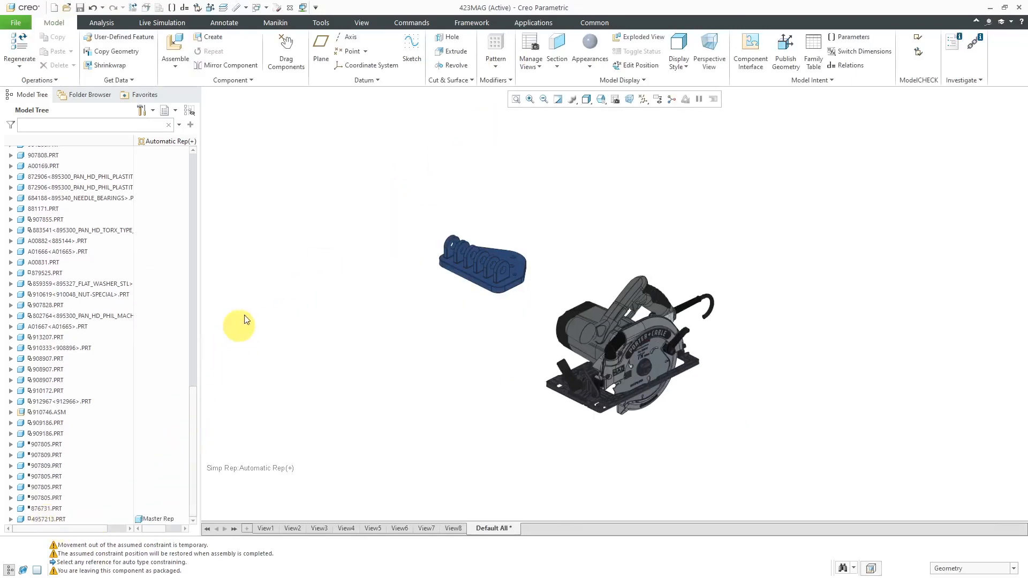
Step: Return to the CIRCULAR_SAW drawing and unfix the indices of the parts list's entire repeat region
click(265, 9)
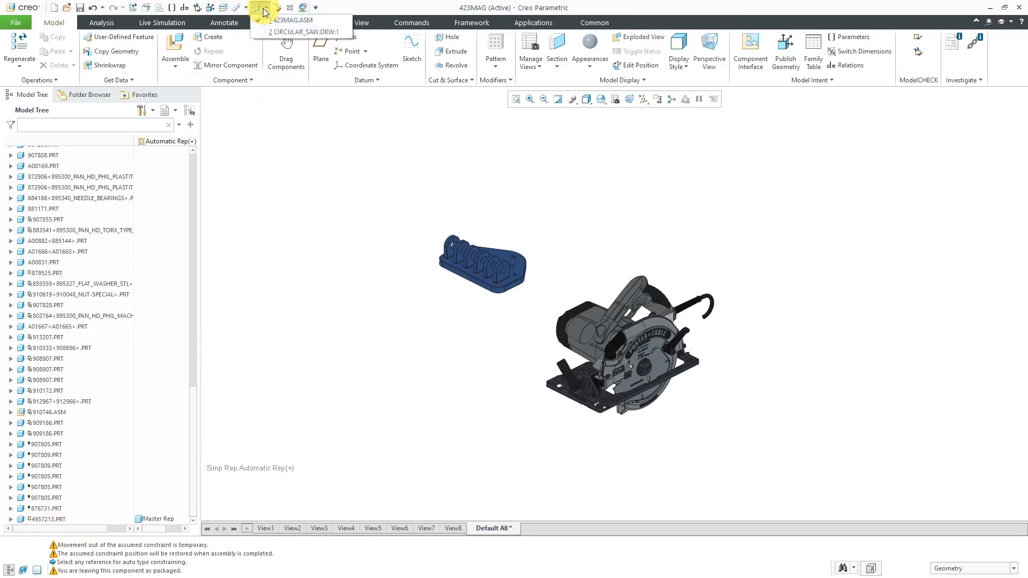
click(287, 31)
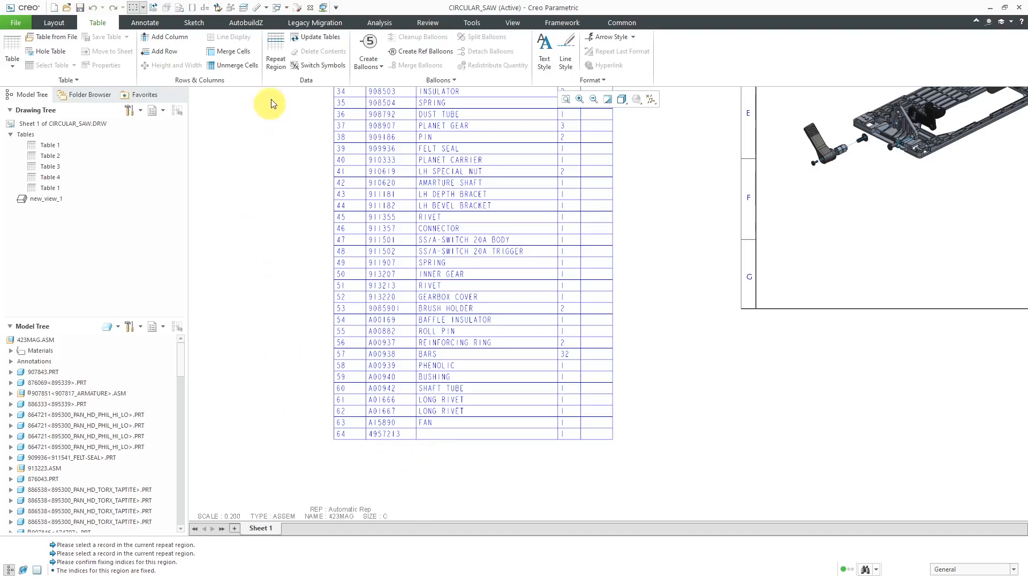
click(276, 59)
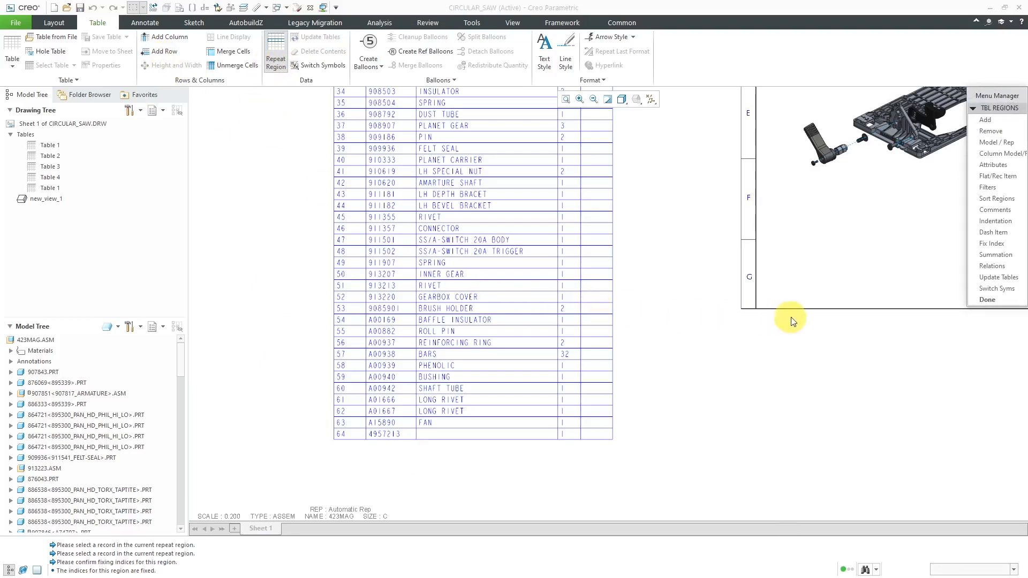
click(993, 245)
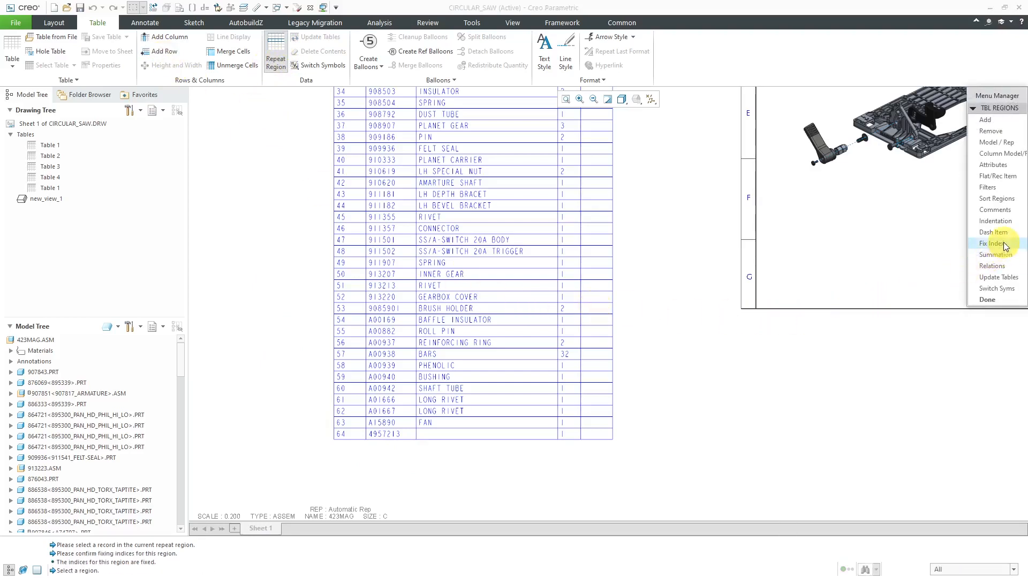
click(475, 333)
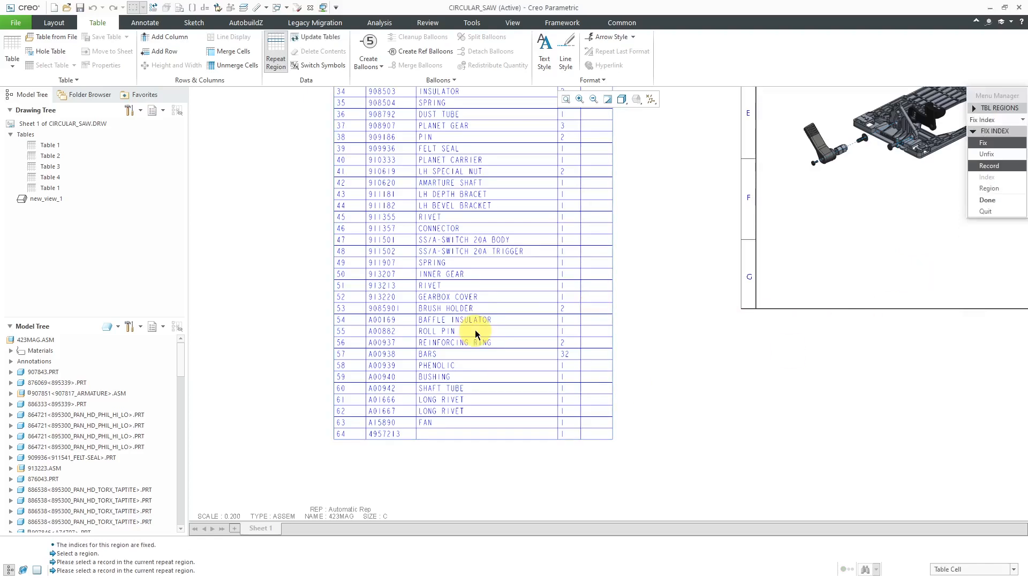
click(996, 152)
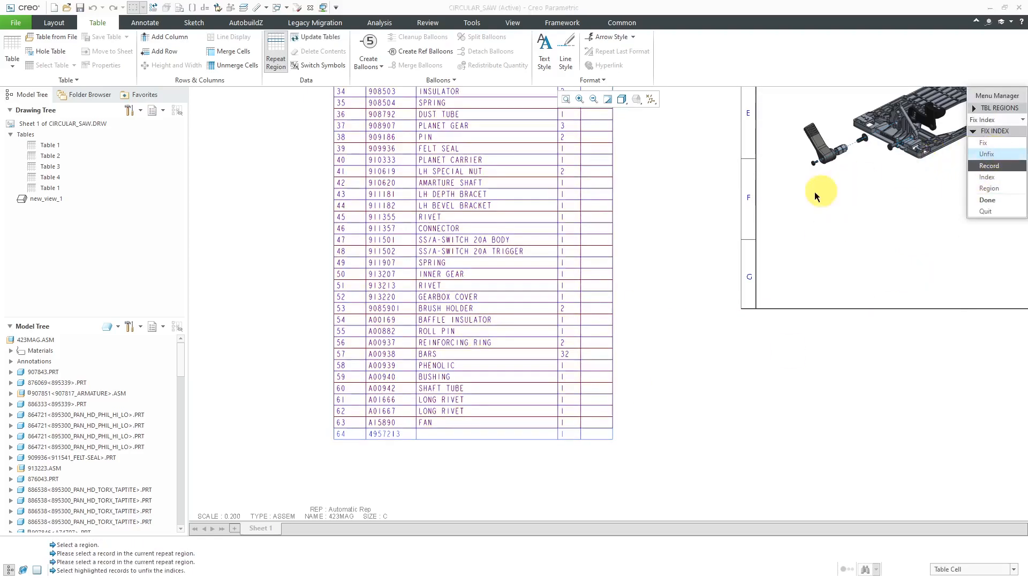
click(994, 168)
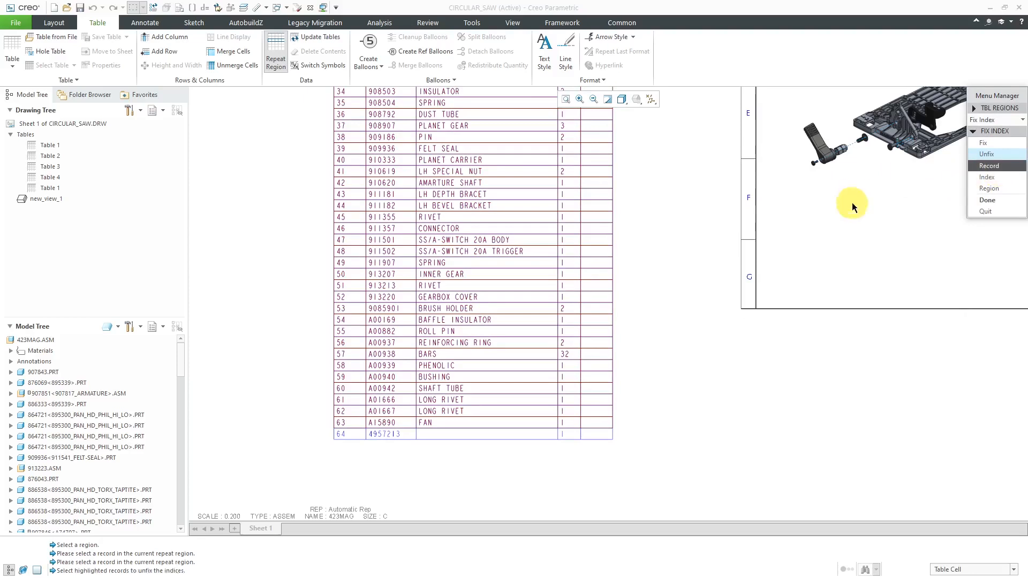
click(989, 189)
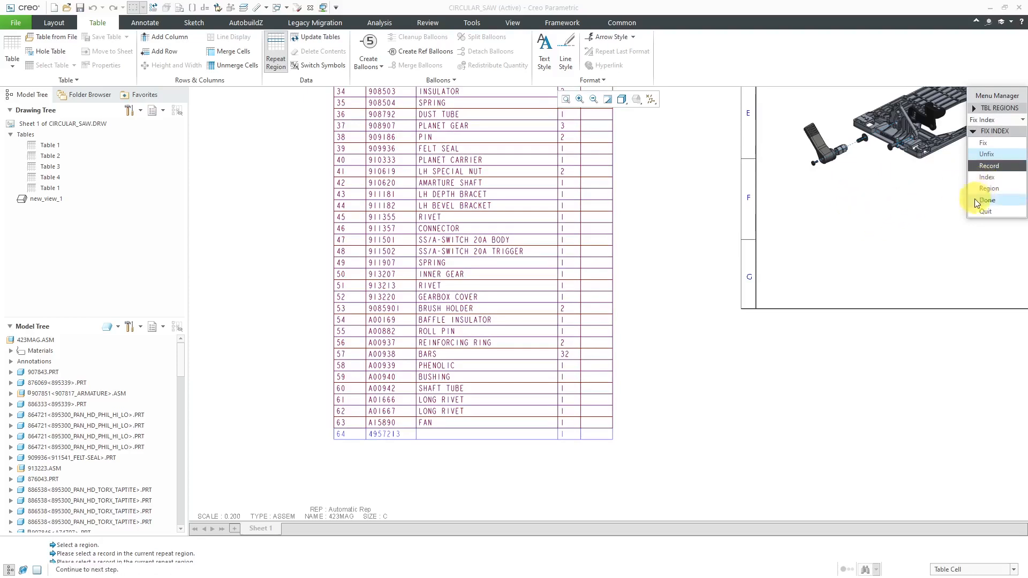
click(991, 234)
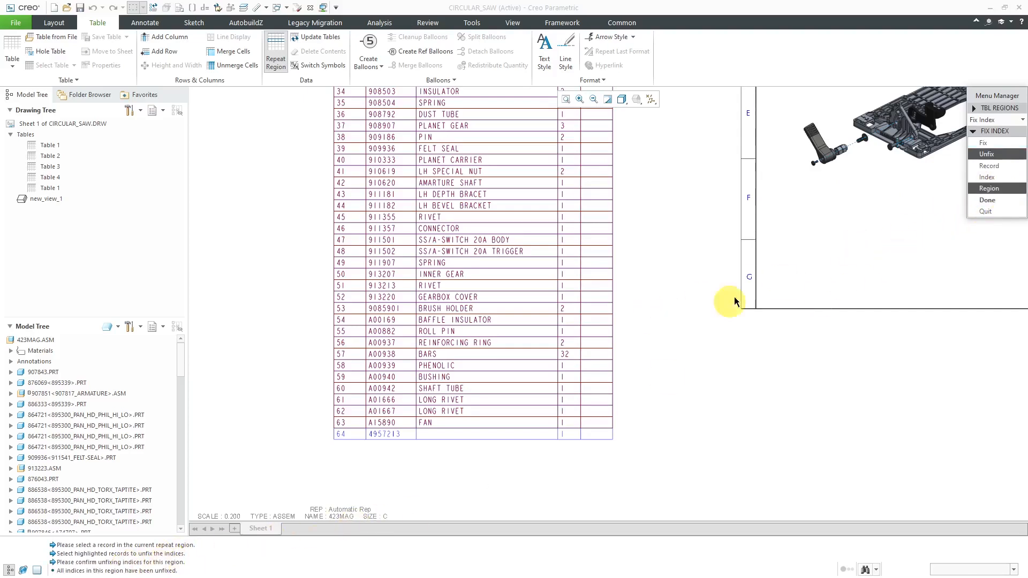
click(987, 200)
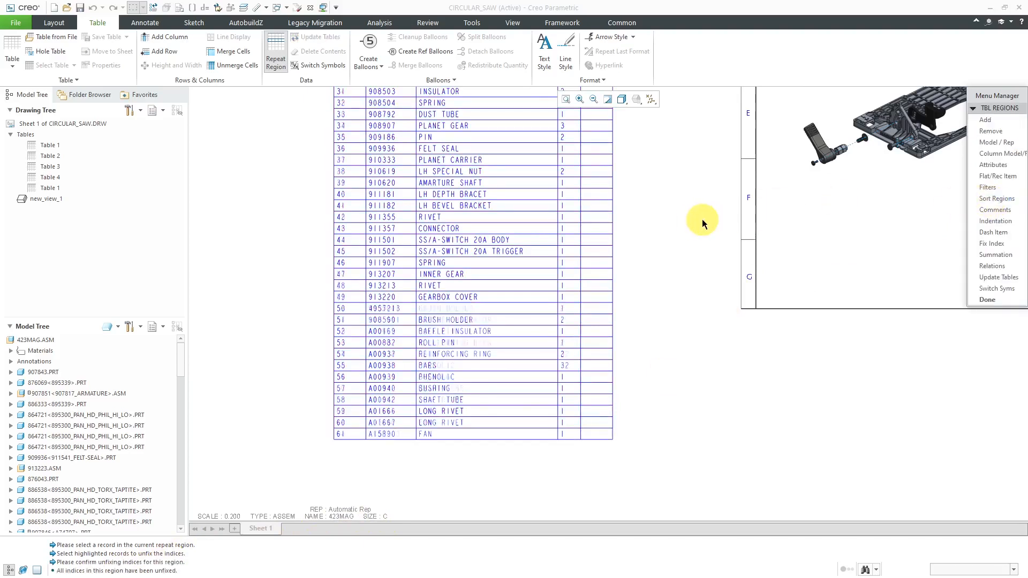
click(987, 300)
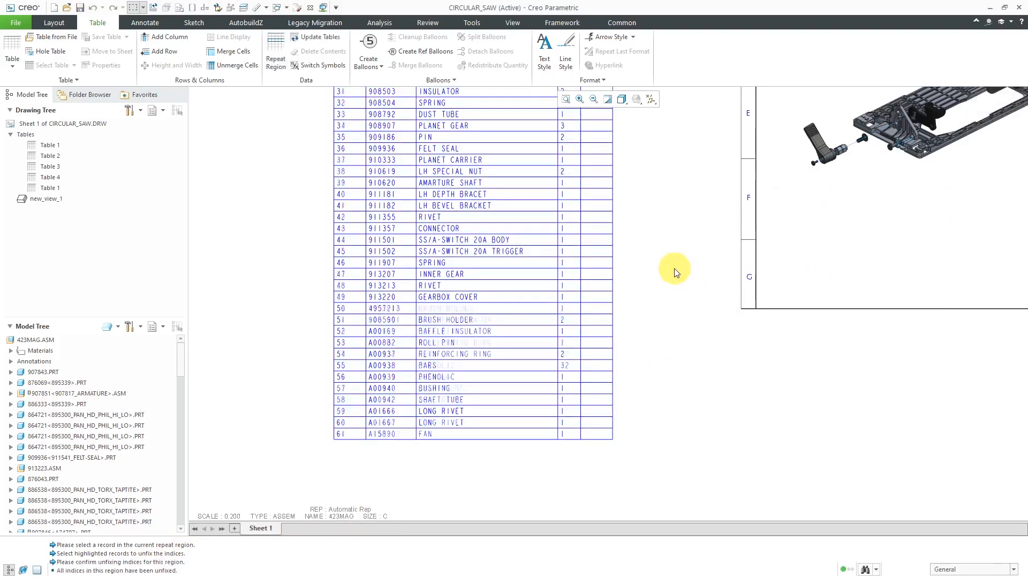